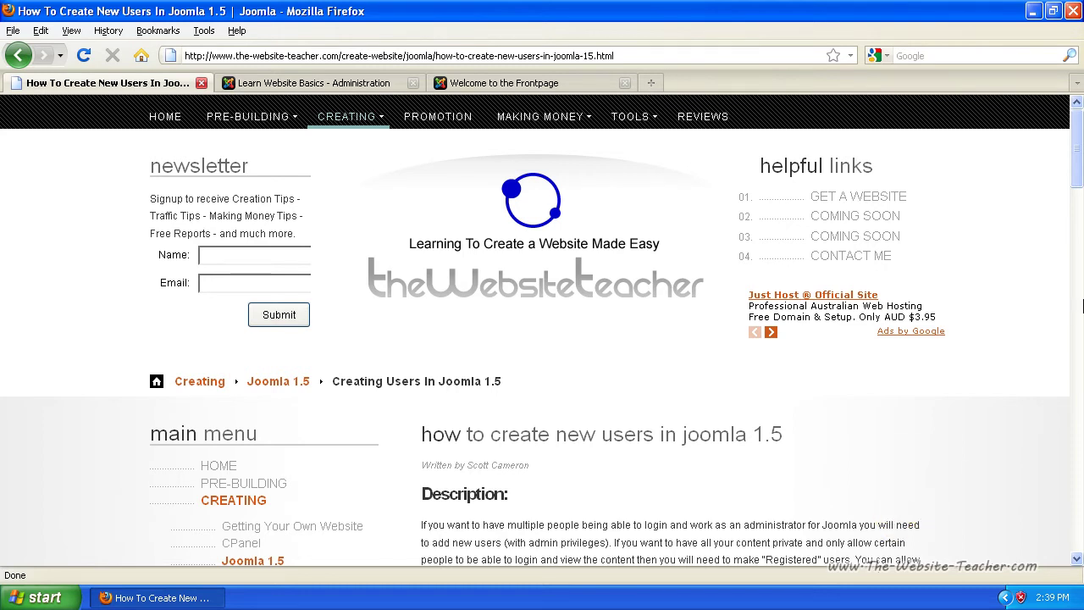
Switch to the administration back end and open Site > User Manager
{"action": "left_click_drag", "start_coordinate": [1074, 163], "coordinate": [1074, 216]}
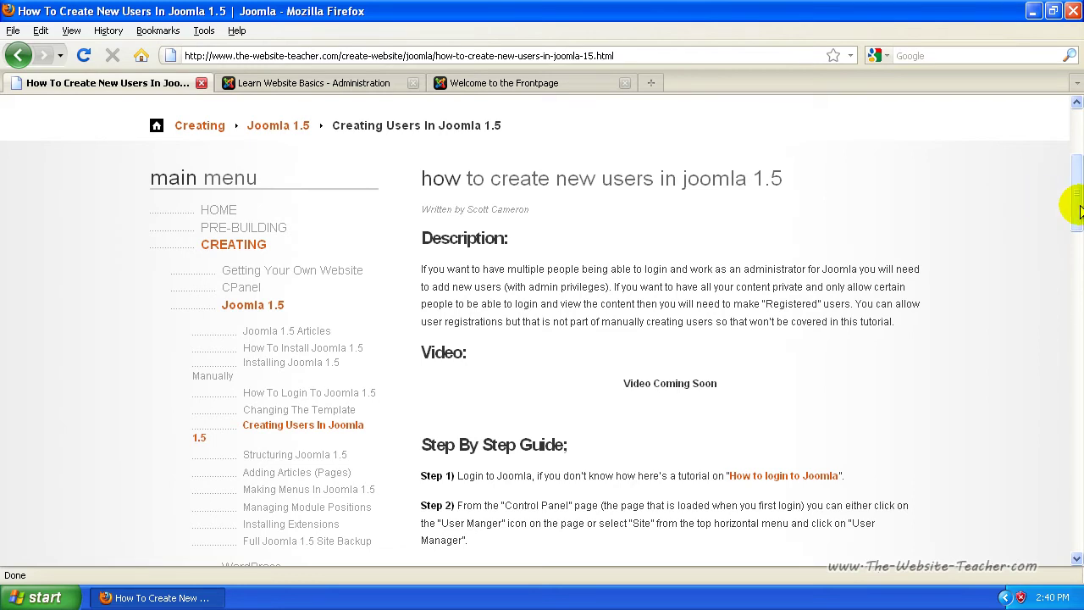
{"action": "mouse_move", "coordinate": [1080, 211]}
{"action": "left_mouse_down"}
{"action": "mouse_move", "coordinate": [1077, 245]}
{"action": "mouse_move", "coordinate": [1072, 211]}
{"action": "left_mouse_up"}
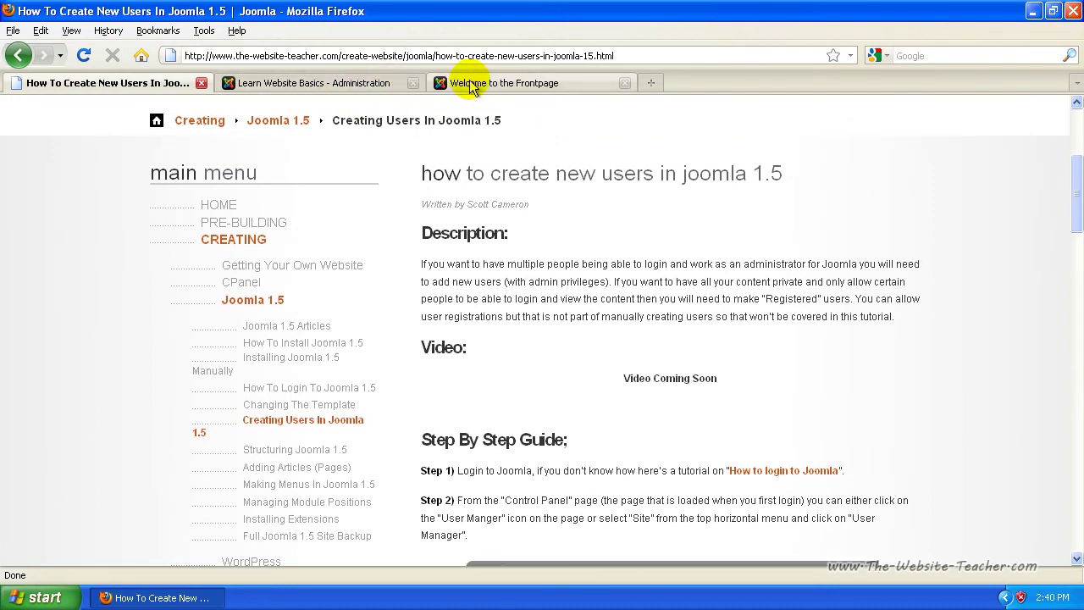
{"action": "left_click", "coordinate": [334, 83]}
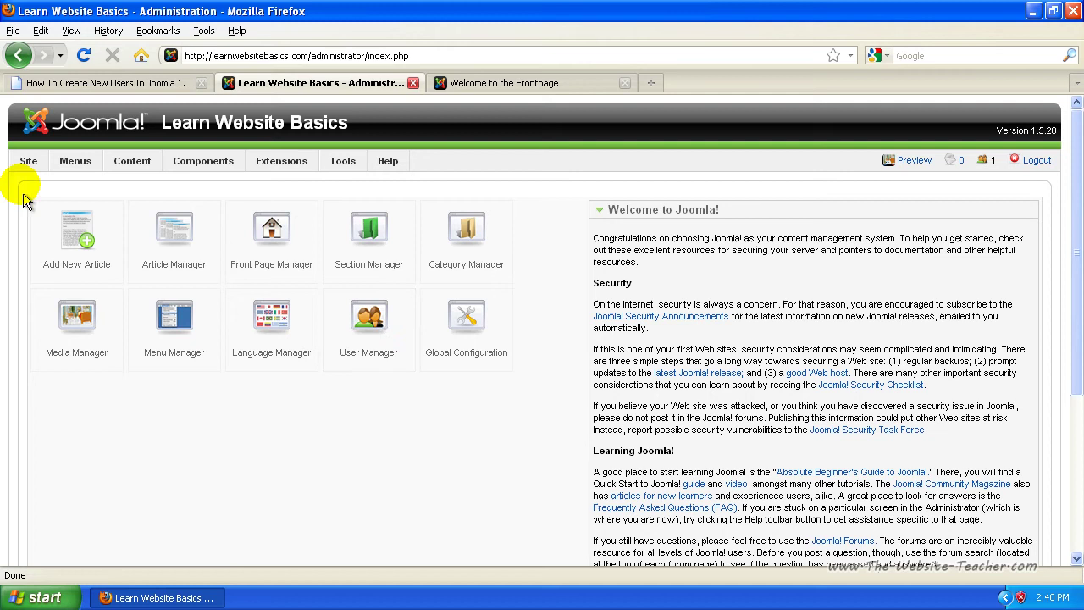
{"action": "mouse_move", "coordinate": [25, 162]}
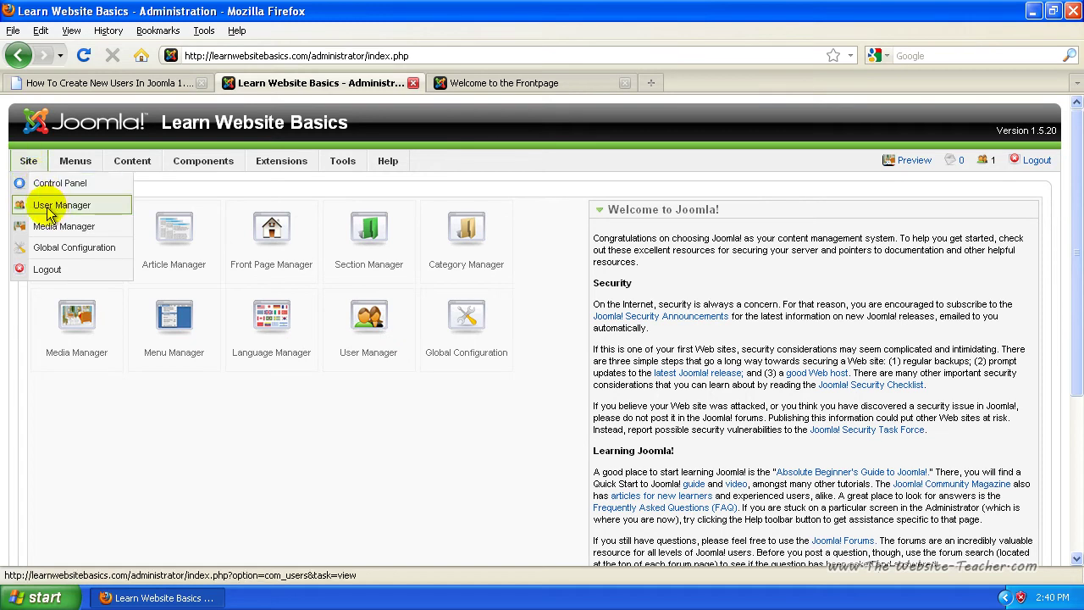
{"action": "left_click", "coordinate": [114, 212]}
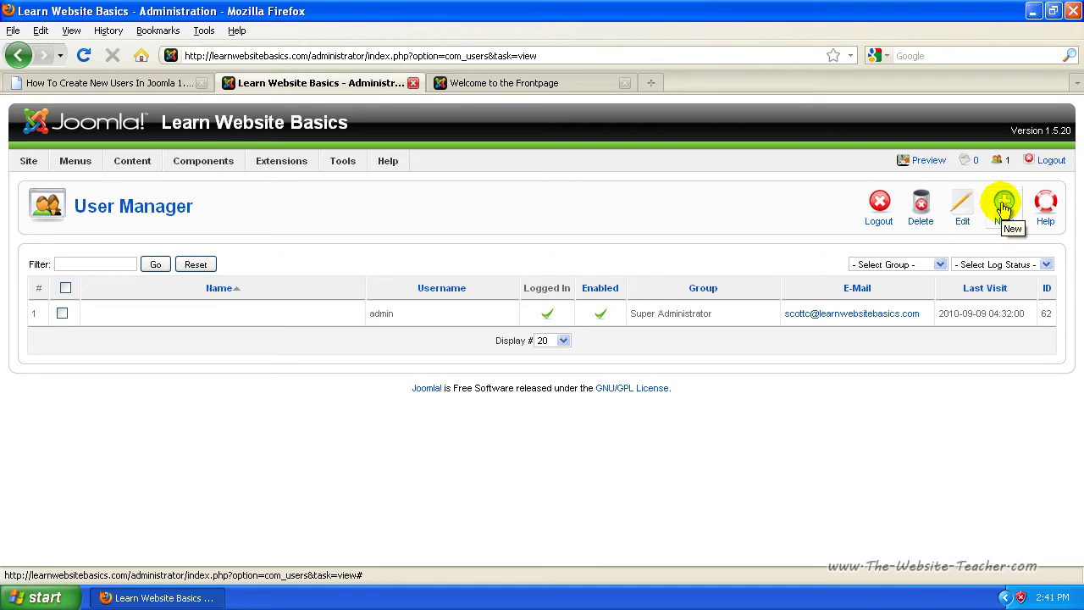
Start a new user with name 'new name' and username 'username'
{"action": "left_click", "coordinate": [1002, 206]}
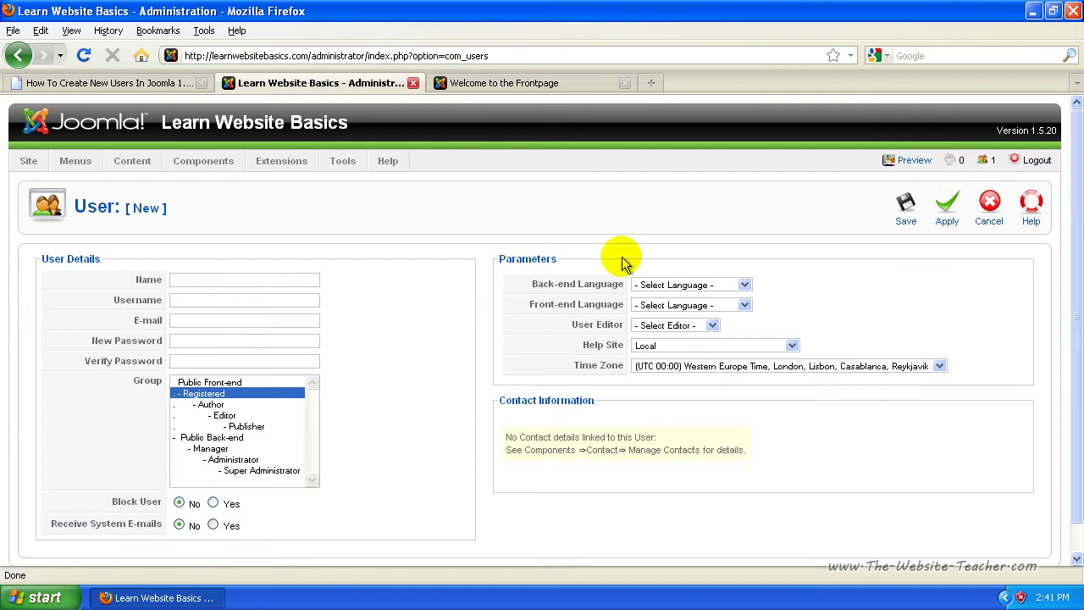
{"action": "left_click", "coordinate": [188, 281]}
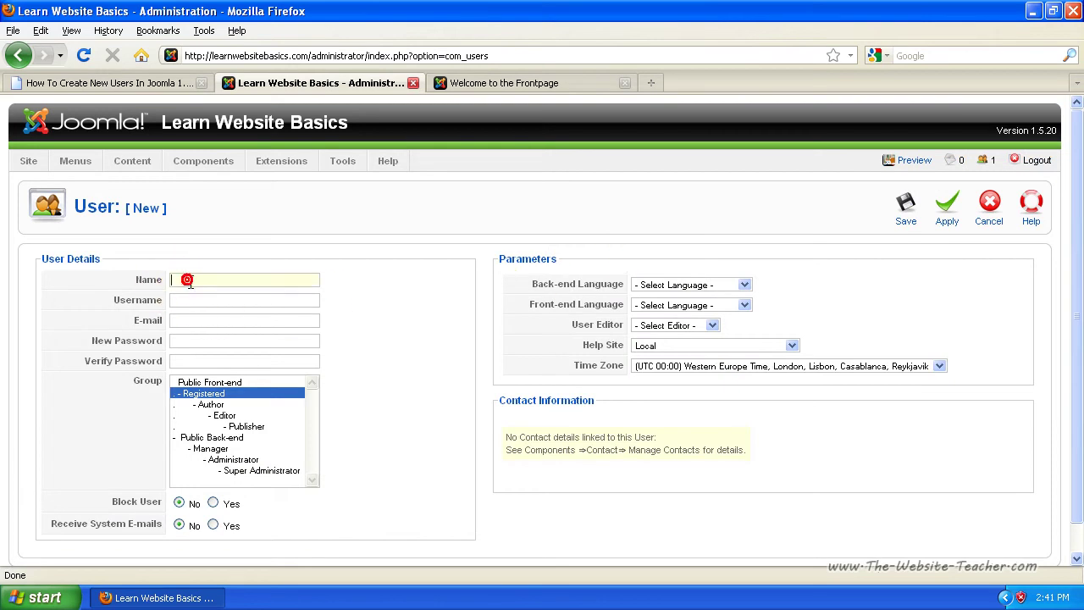
{"action": "type", "text": "new name"}
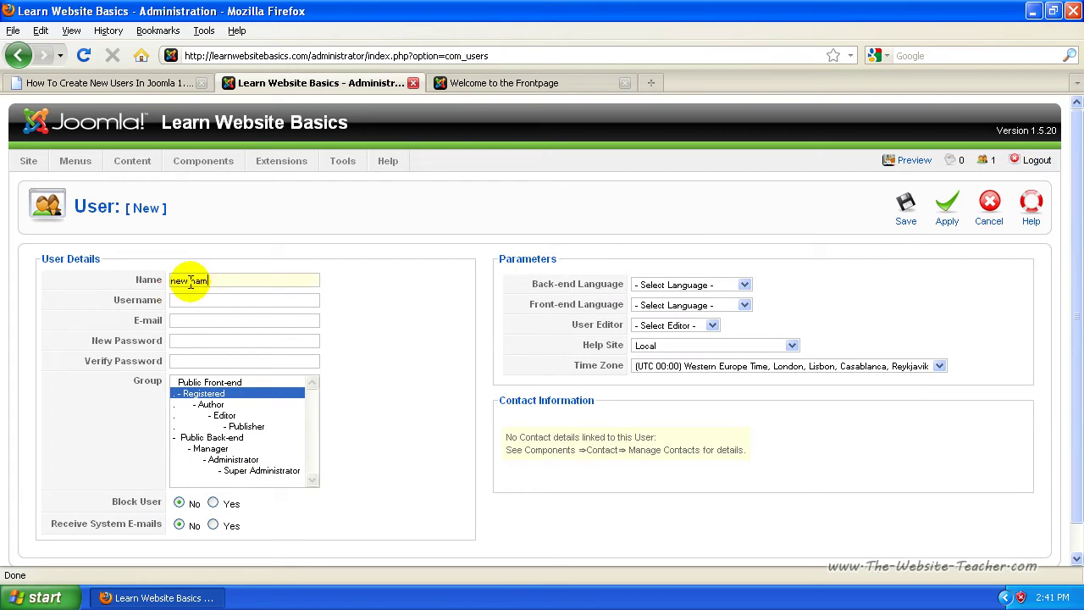
{"action": "key", "text": "Tab"}
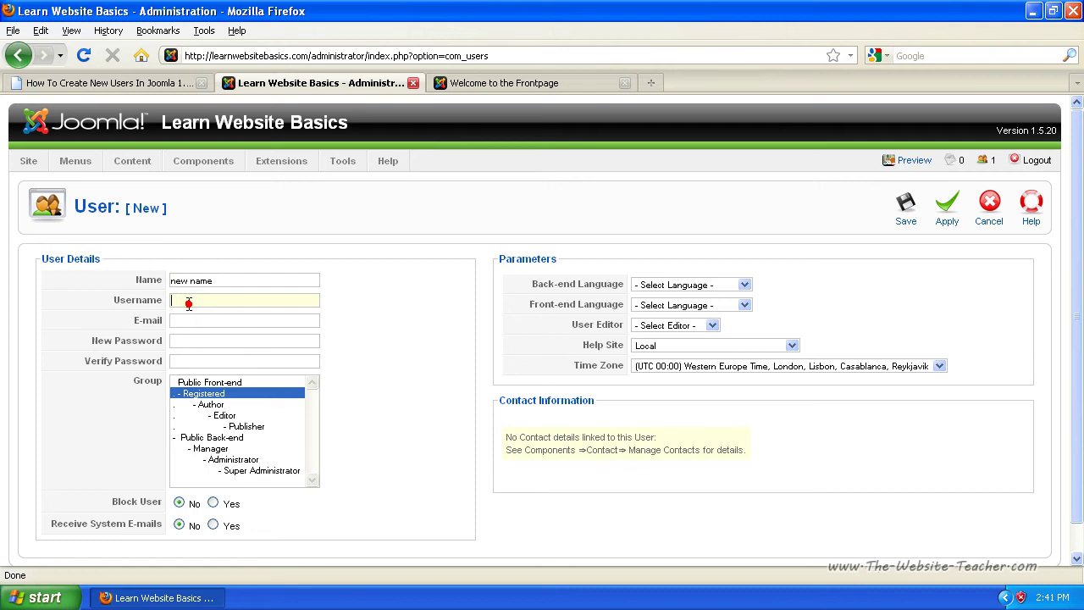
{"action": "type", "text": "username"}
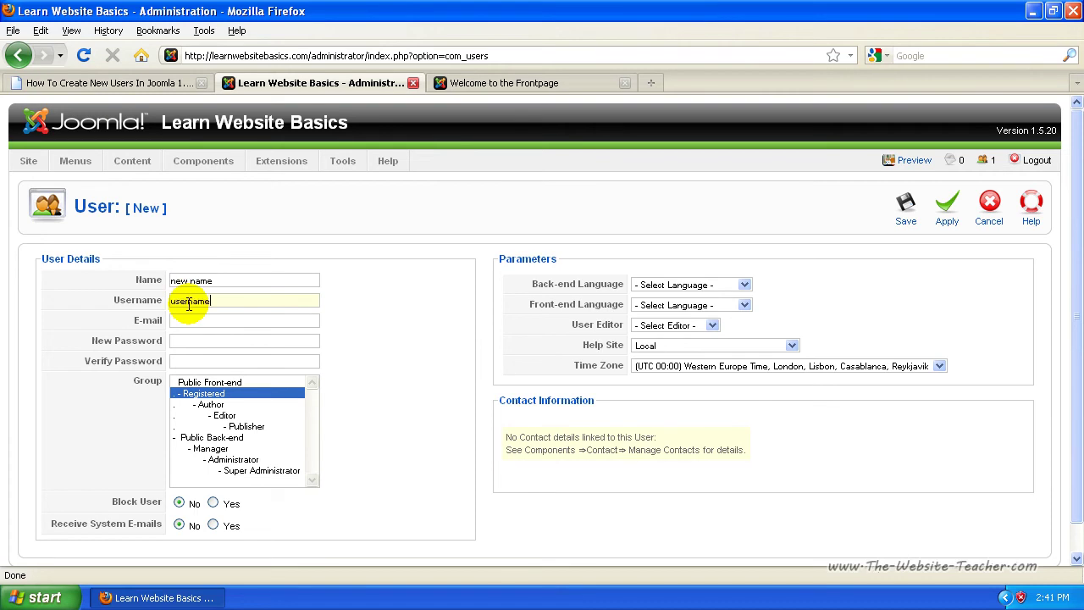
Fill in the user's e-mail address and a password, repeating it in Verify Password
{"action": "left_click", "coordinate": [198, 322]}
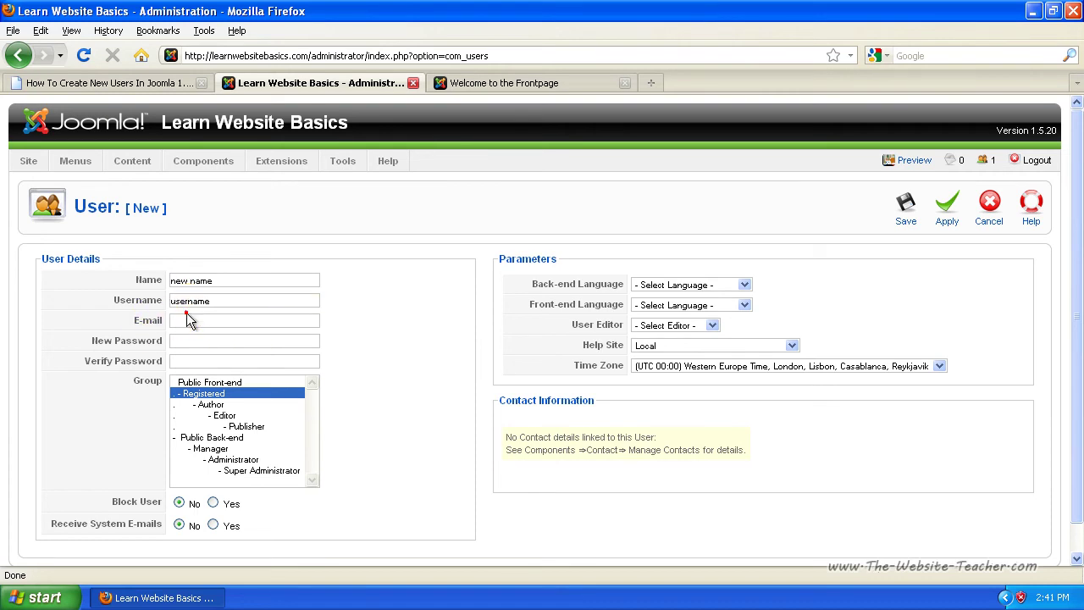
{"action": "left_click", "coordinate": [200, 327]}
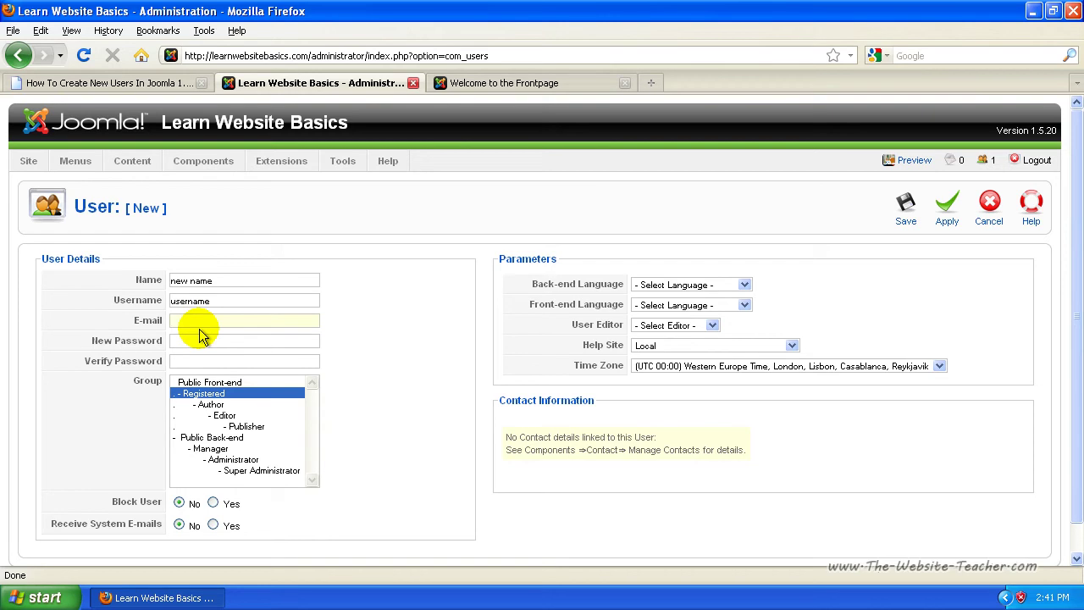
{"action": "type", "text": "email@mail.com"}
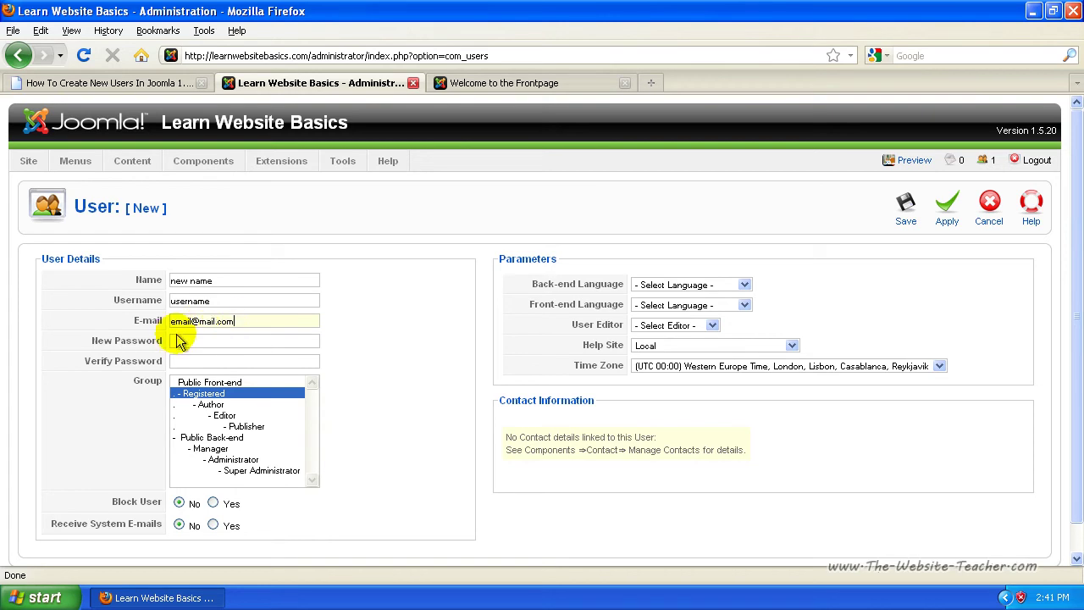
{"action": "left_click", "coordinate": [190, 340]}
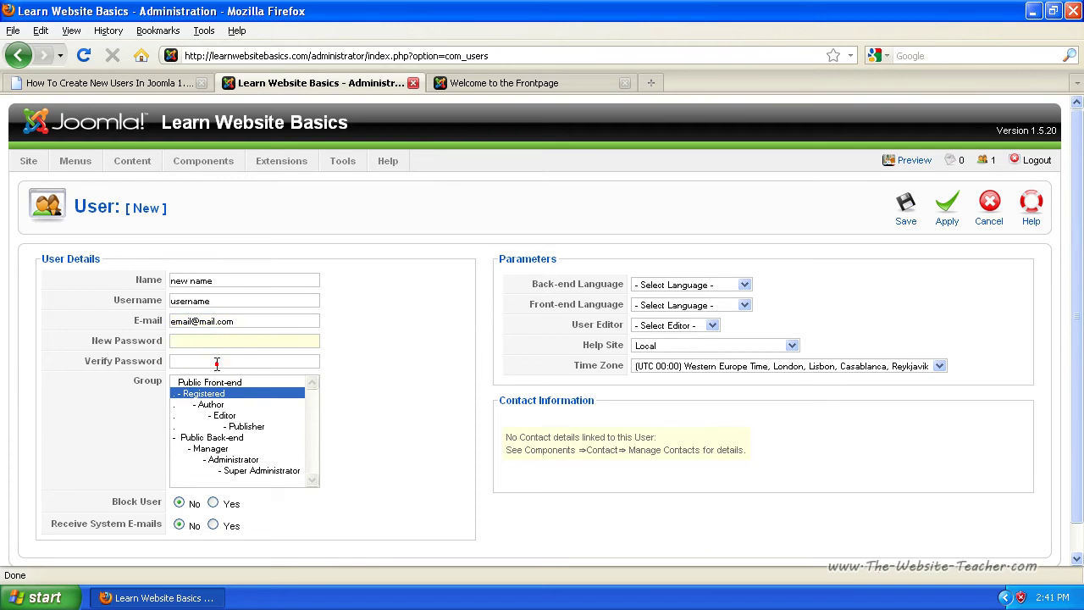
{"action": "type", "text": "pass"}
{"action": "left_click", "coordinate": [206, 360]}
{"action": "type", "text": "pass"}
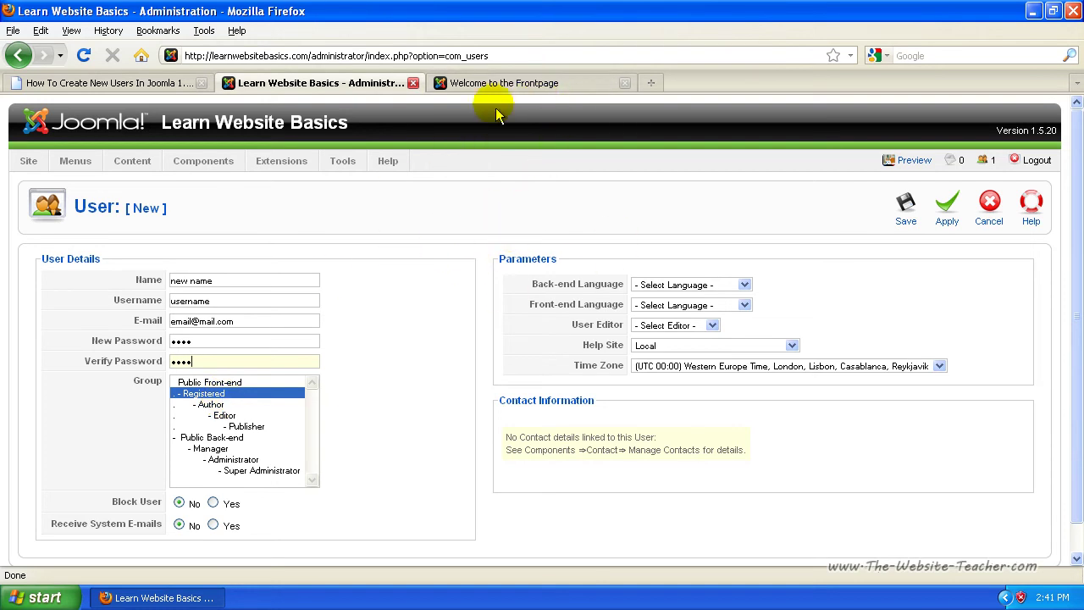
{"action": "left_click", "coordinate": [494, 82]}
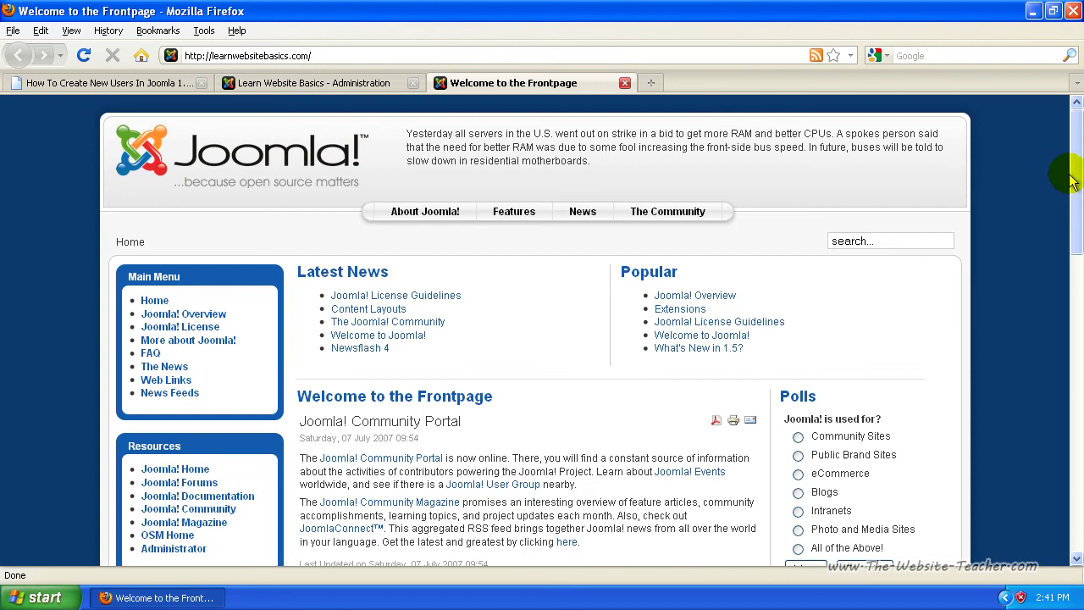
{"action": "scroll", "coordinate": [1050, 174], "scroll_direction": "down", "scroll_amount": 7}
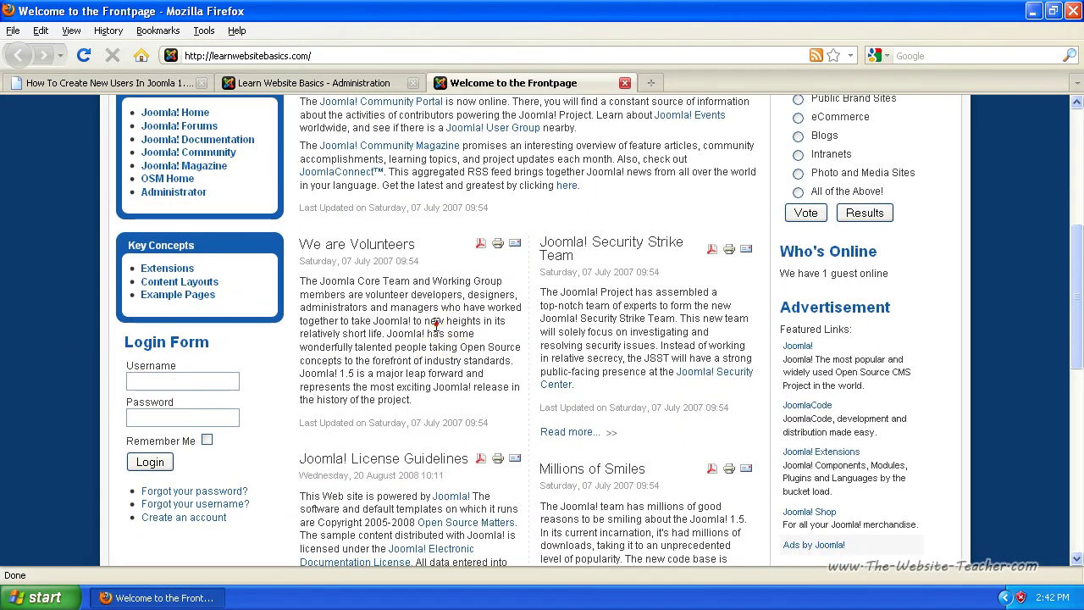
{"action": "scroll", "coordinate": [432, 338], "scroll_direction": "up", "scroll_amount": 4}
{"action": "scroll", "coordinate": [430, 342], "scroll_direction": "up", "scroll_amount": 3}
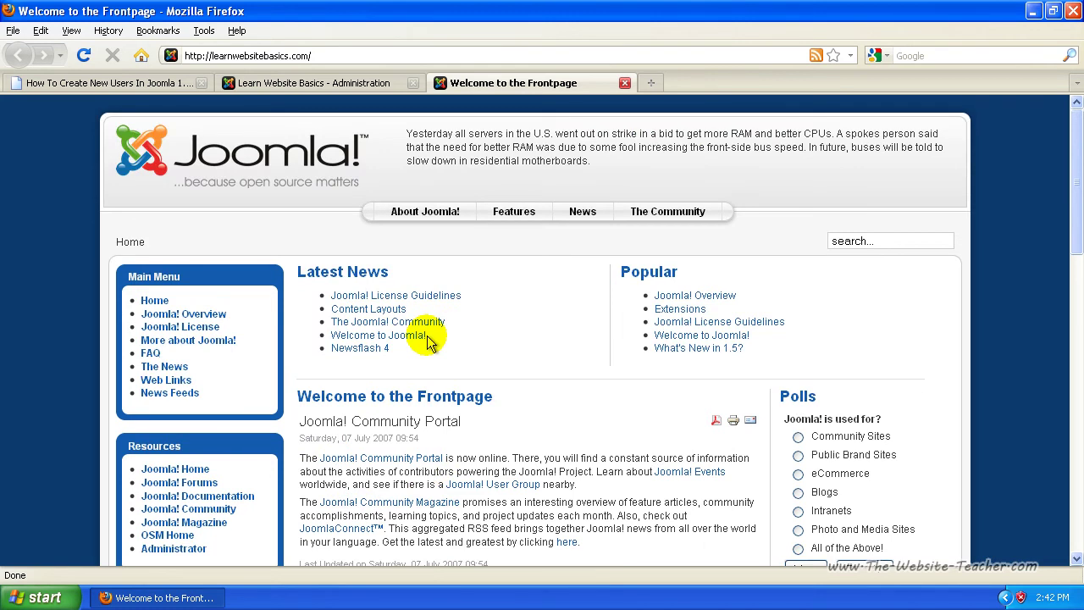
{"action": "scroll", "coordinate": [428, 338], "scroll_direction": "down", "scroll_amount": 6}
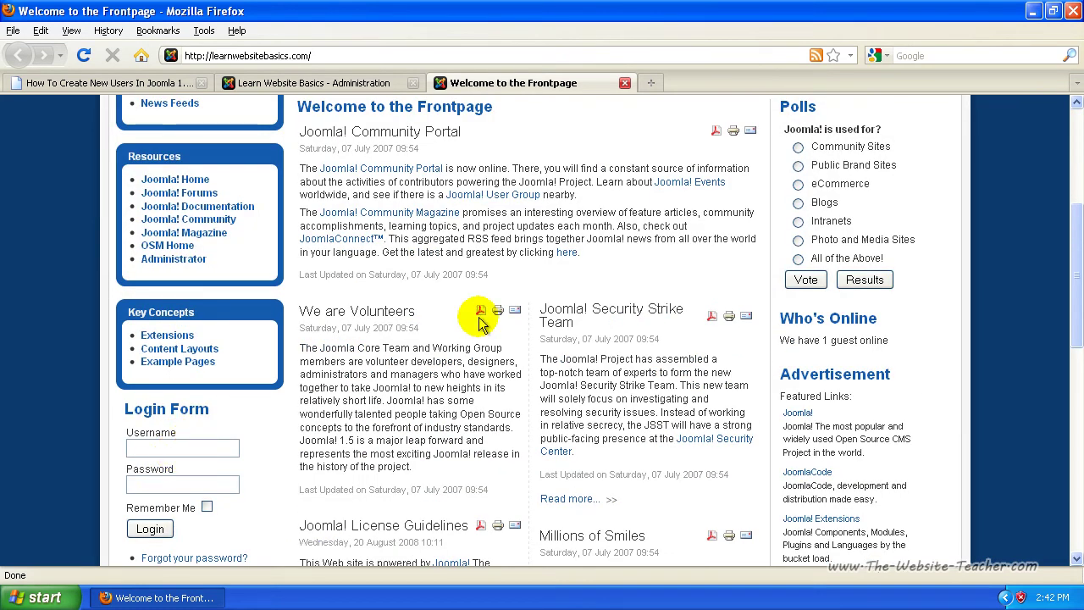
{"action": "scroll", "coordinate": [478, 321], "scroll_direction": "up", "scroll_amount": 2}
{"action": "left_click", "coordinate": [293, 82]}
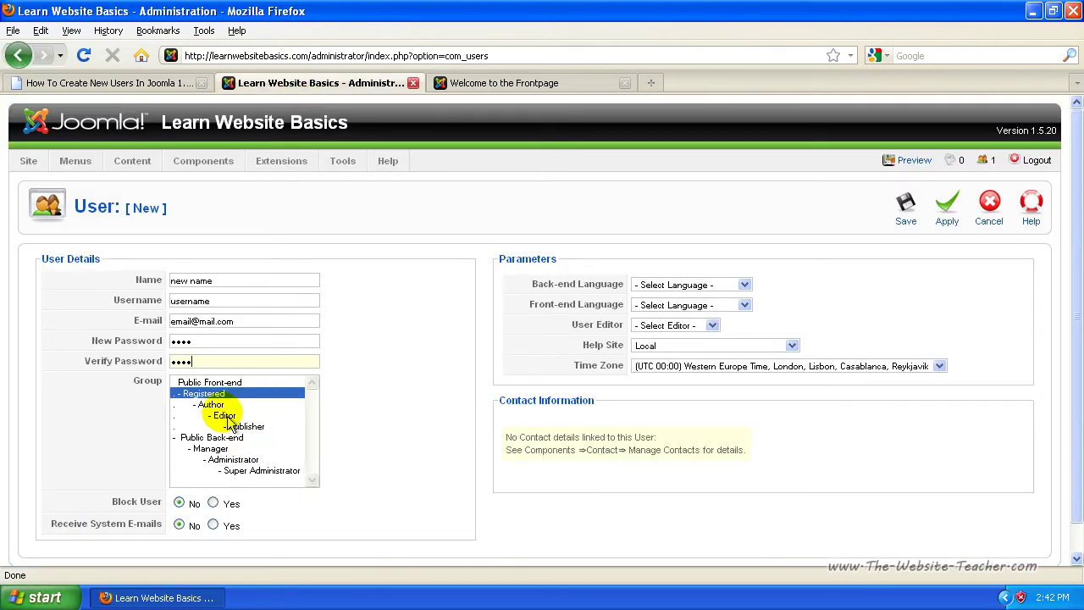
Cycle through the Group list options and settle on Administrator for the new user
{"action": "left_click", "coordinate": [214, 407]}
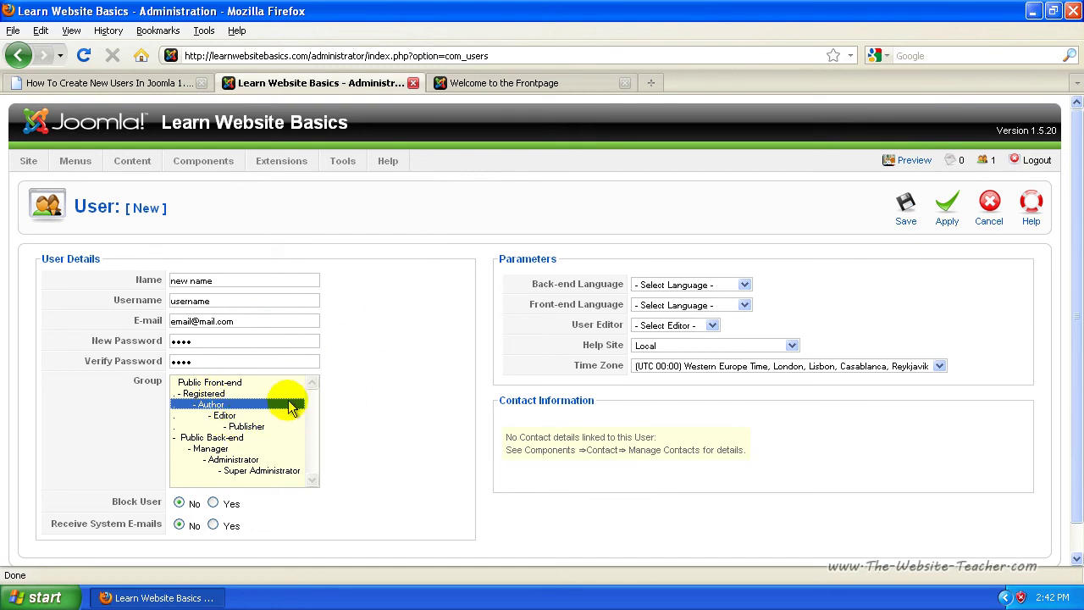
{"action": "left_click", "coordinate": [225, 416]}
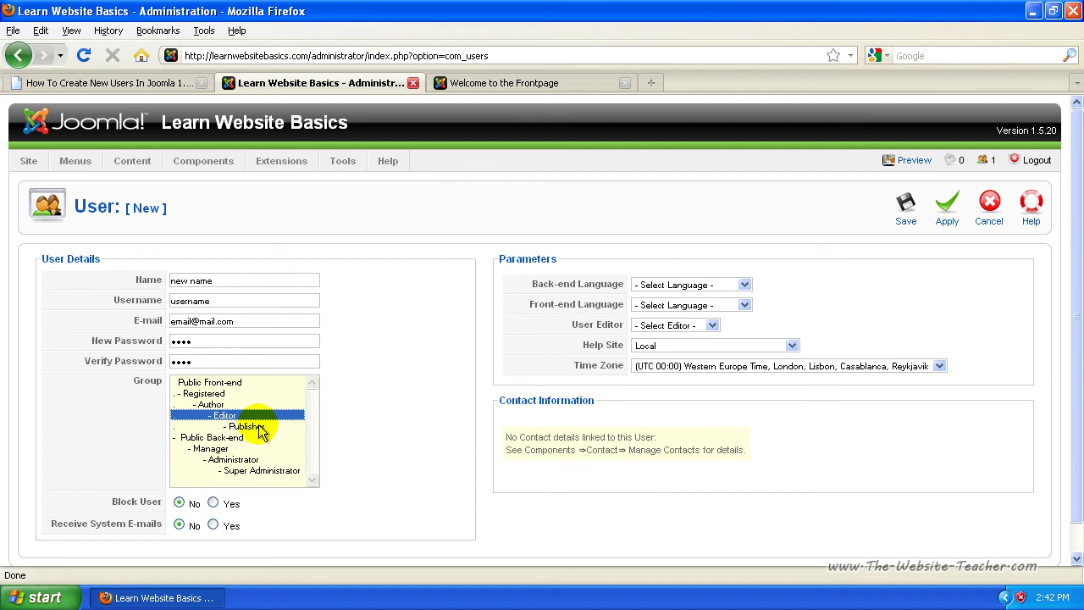
{"action": "left_click", "coordinate": [258, 427]}
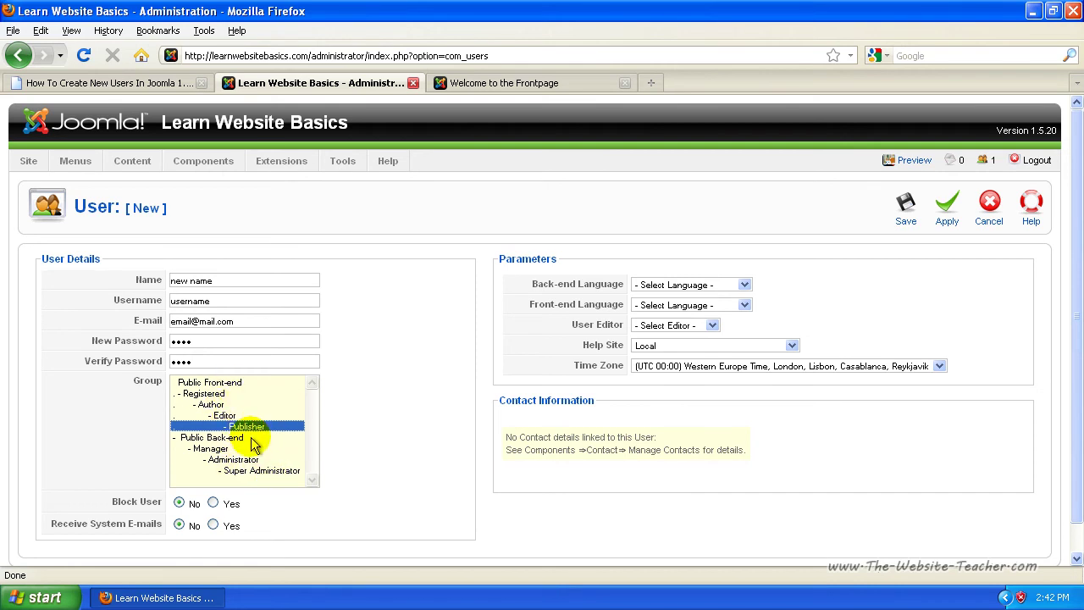
{"action": "left_click", "coordinate": [195, 439]}
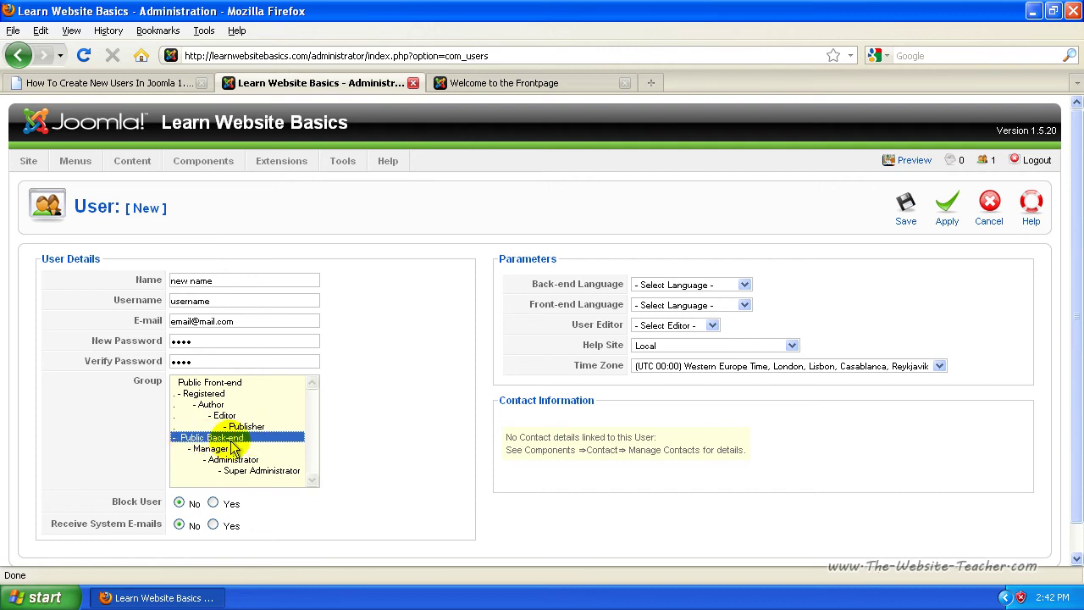
{"action": "left_click", "coordinate": [209, 450]}
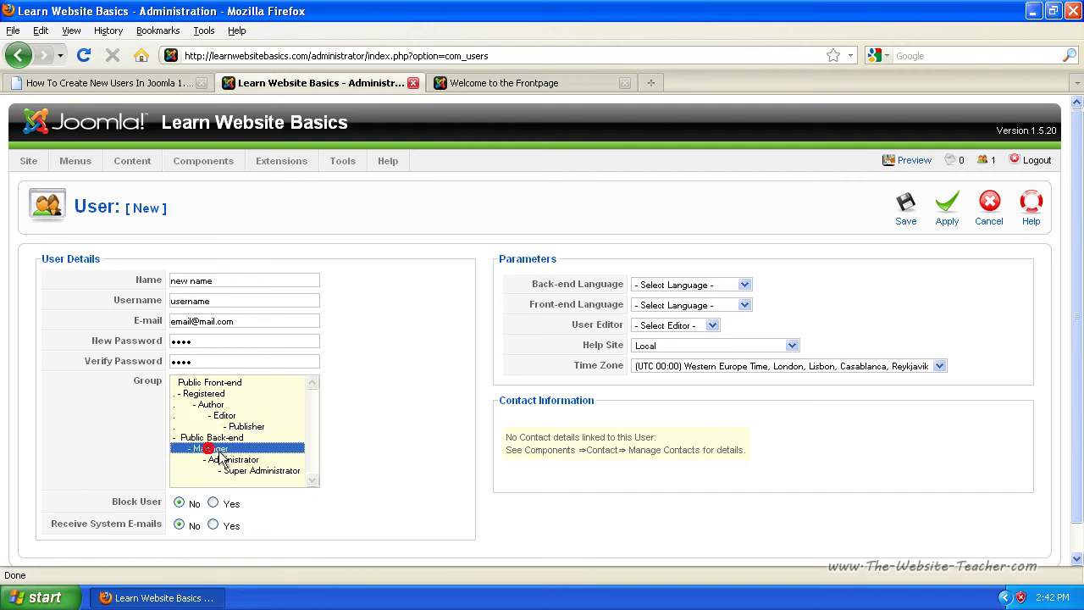
{"action": "left_click", "coordinate": [262, 472]}
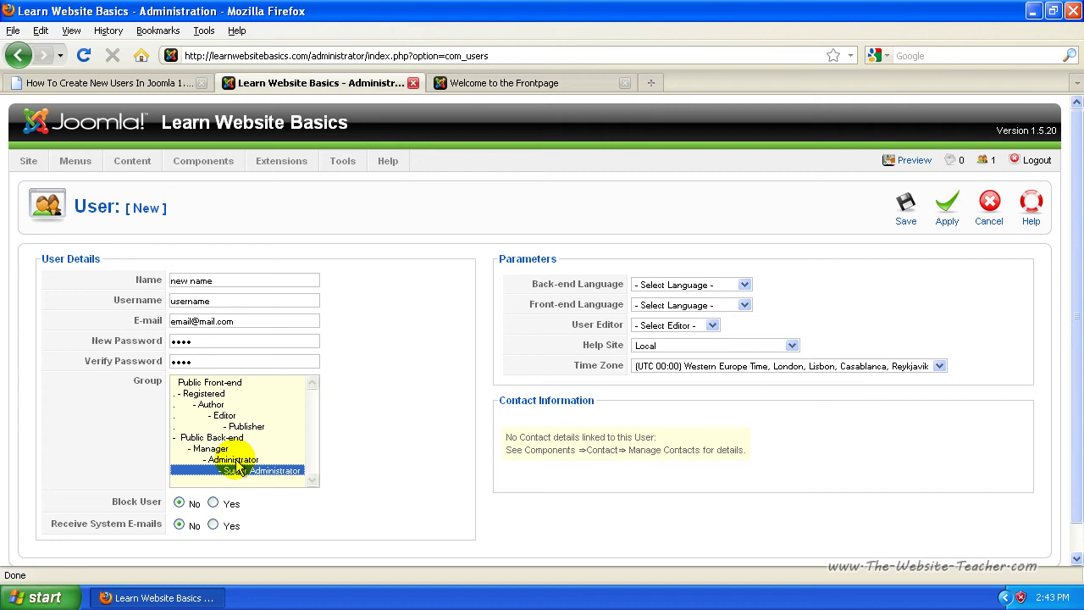
{"action": "left_click", "coordinate": [254, 459]}
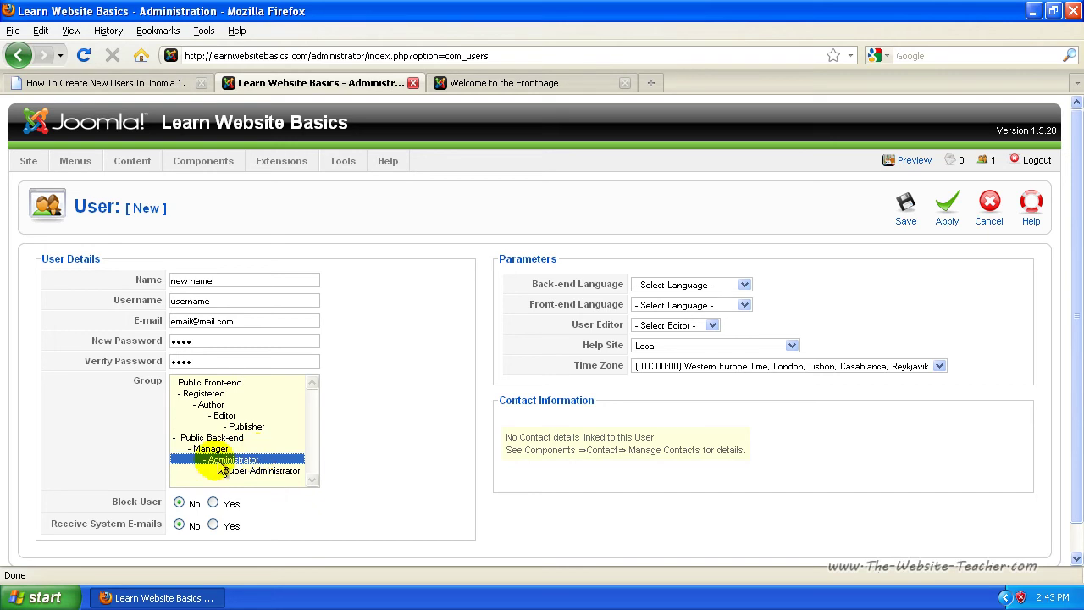
{"action": "left_click", "coordinate": [253, 470]}
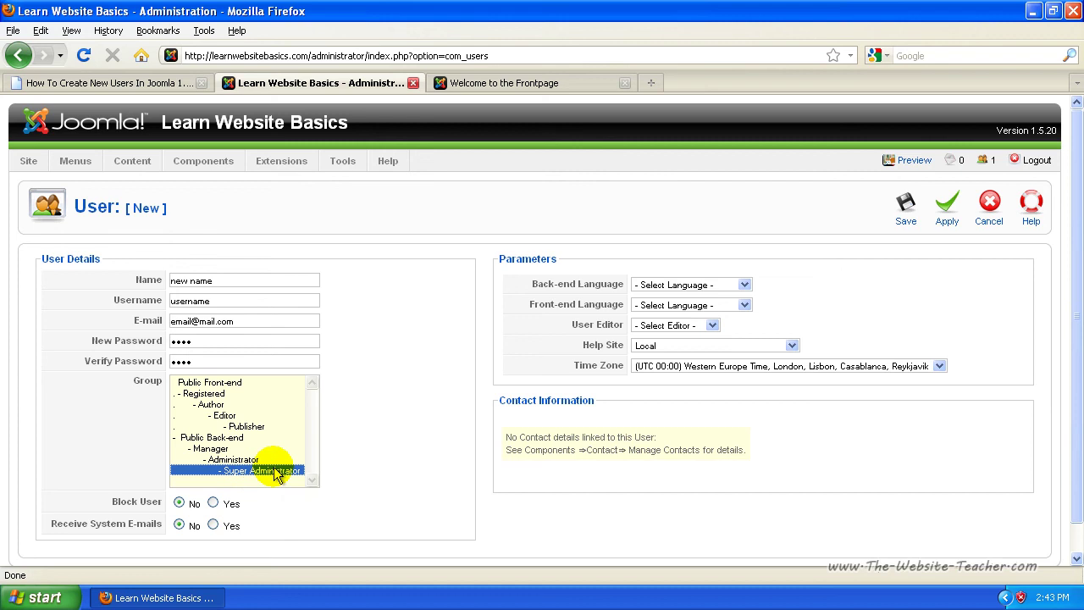
{"action": "left_click", "coordinate": [230, 459]}
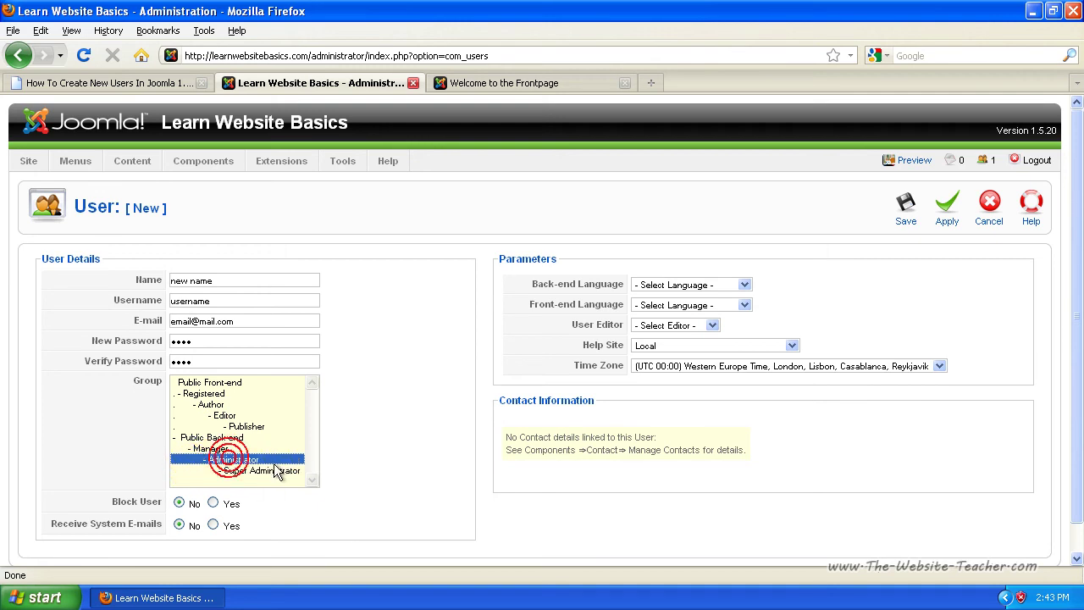
{"action": "triple_click", "coordinate": [119, 503]}
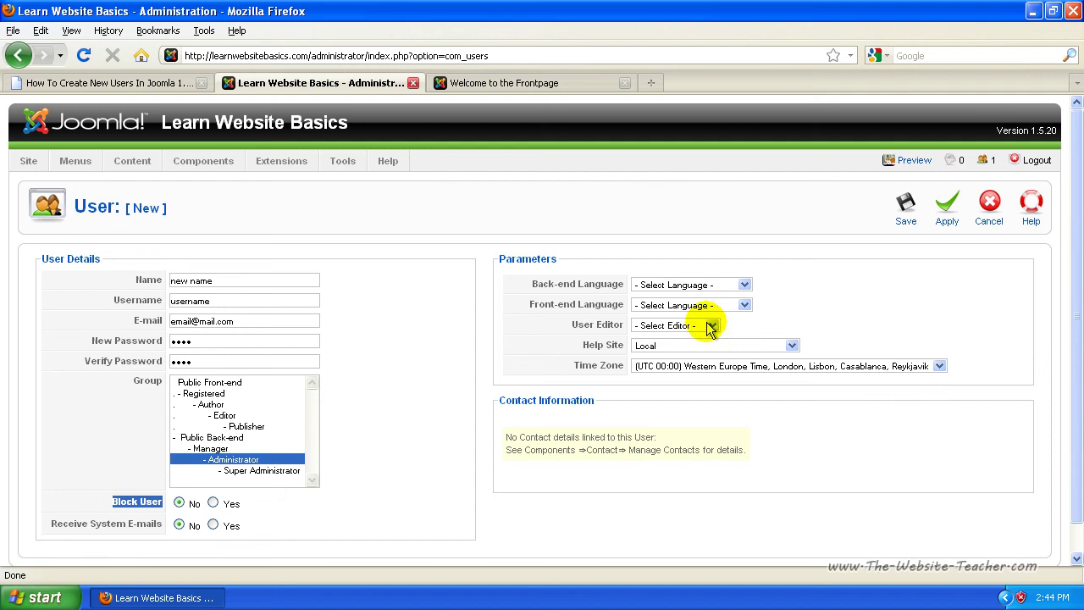
{"action": "left_click", "coordinate": [710, 328]}
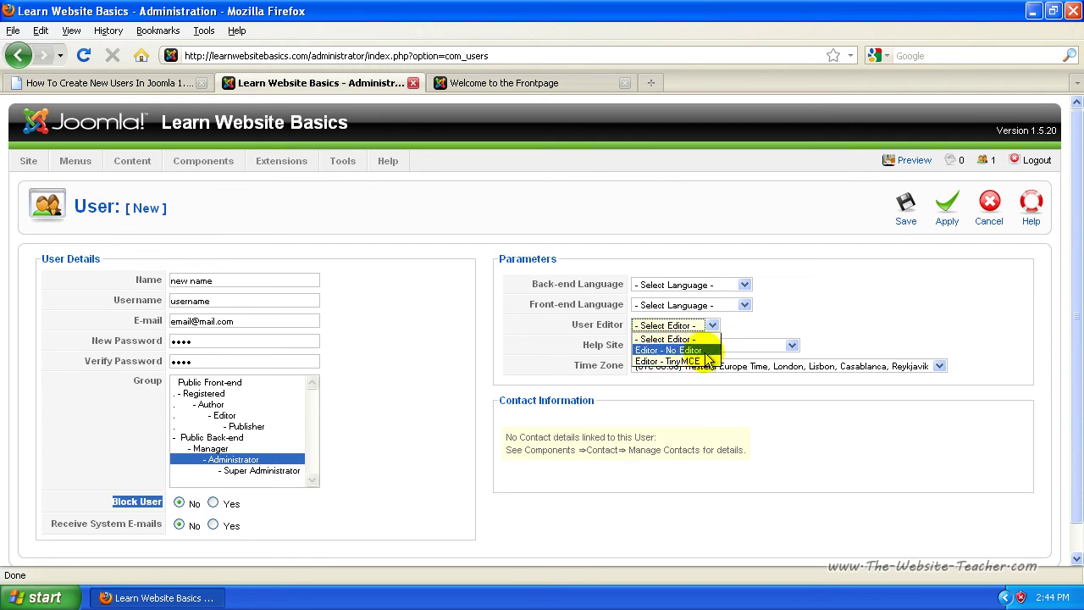
{"action": "left_click", "coordinate": [665, 337]}
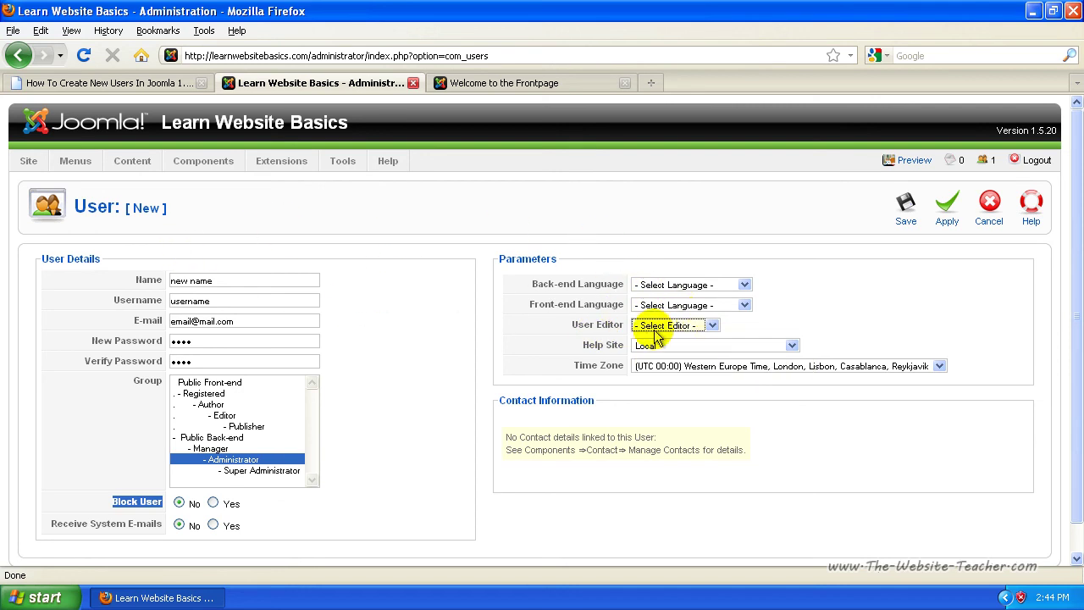
{"action": "left_click", "coordinate": [657, 326]}
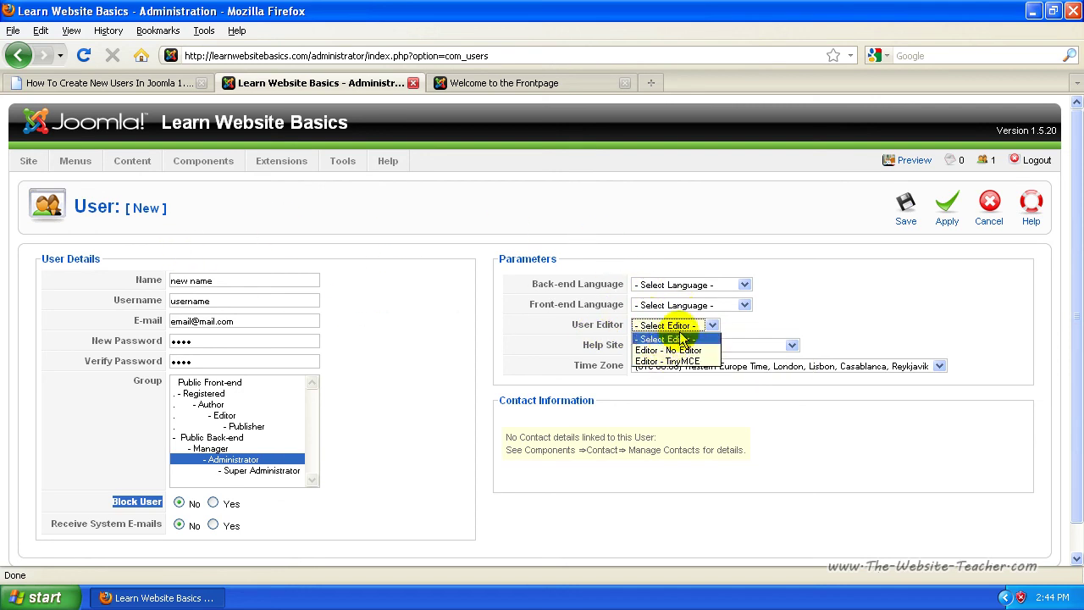
{"action": "left_click", "coordinate": [693, 327]}
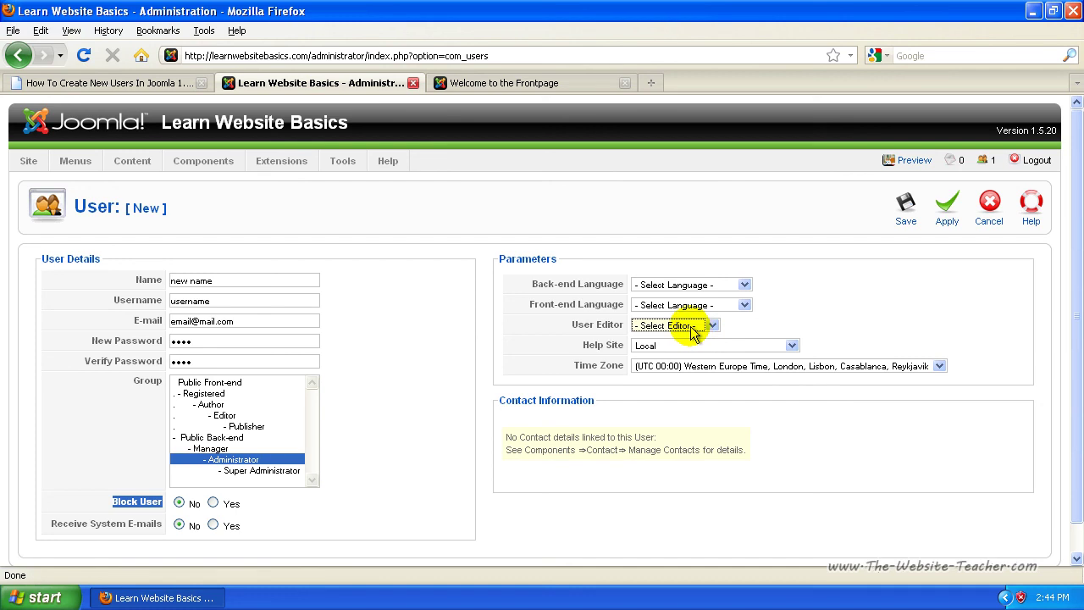
{"action": "left_click", "coordinate": [720, 346]}
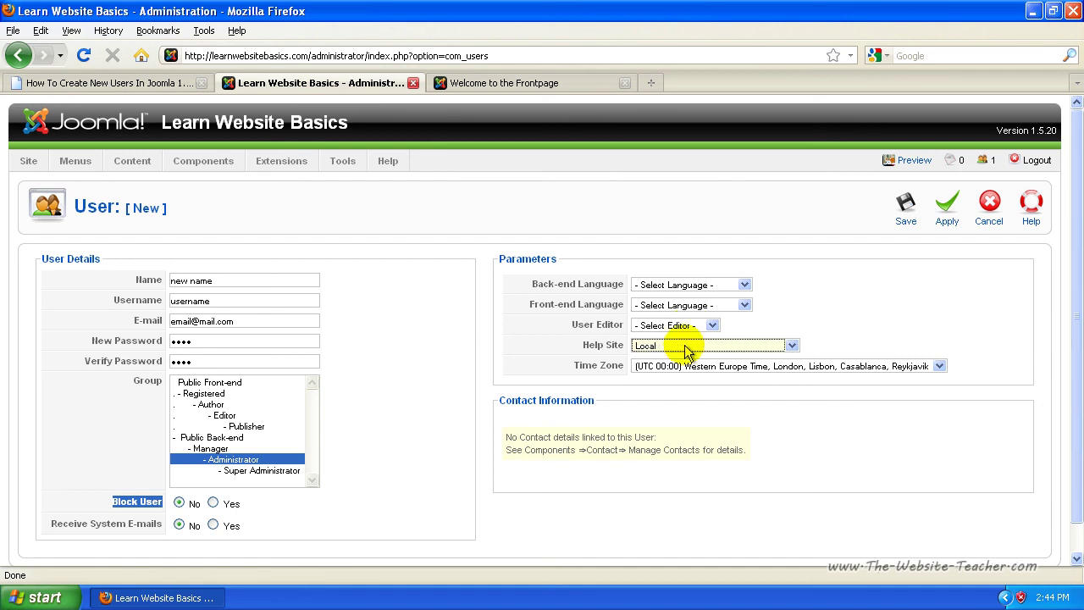
{"action": "left_click", "coordinate": [767, 365]}
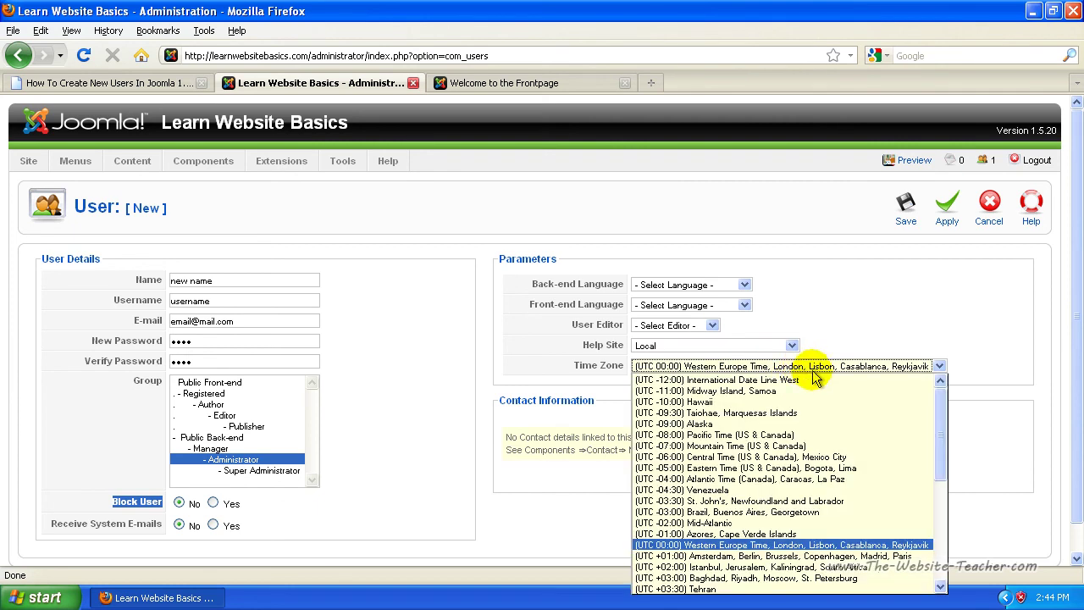
{"action": "left_click", "coordinate": [772, 366]}
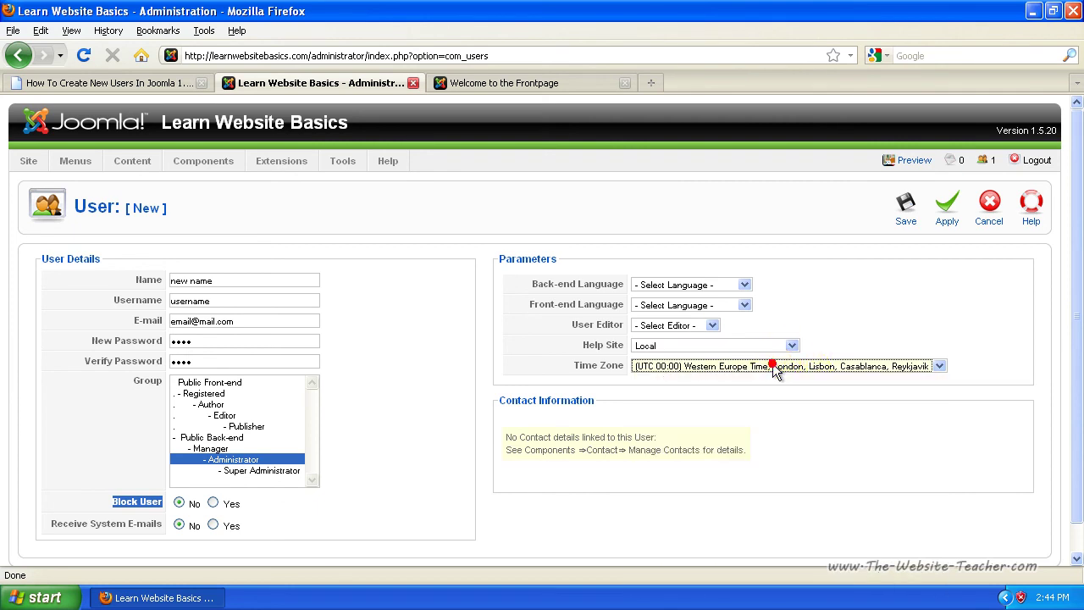
{"action": "left_click", "coordinate": [852, 322]}
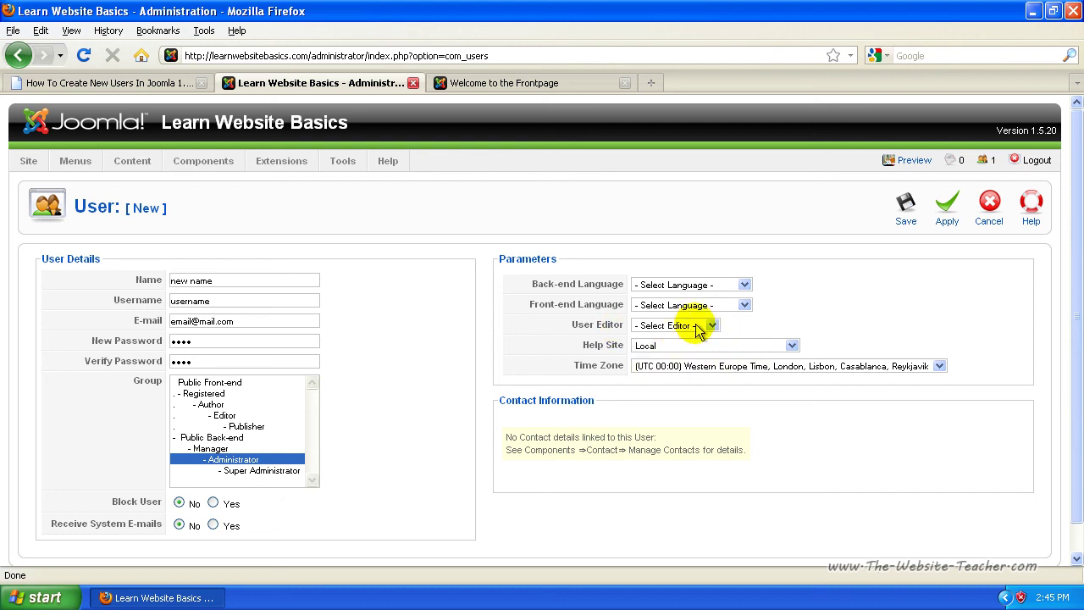
{"action": "left_click", "coordinate": [669, 326]}
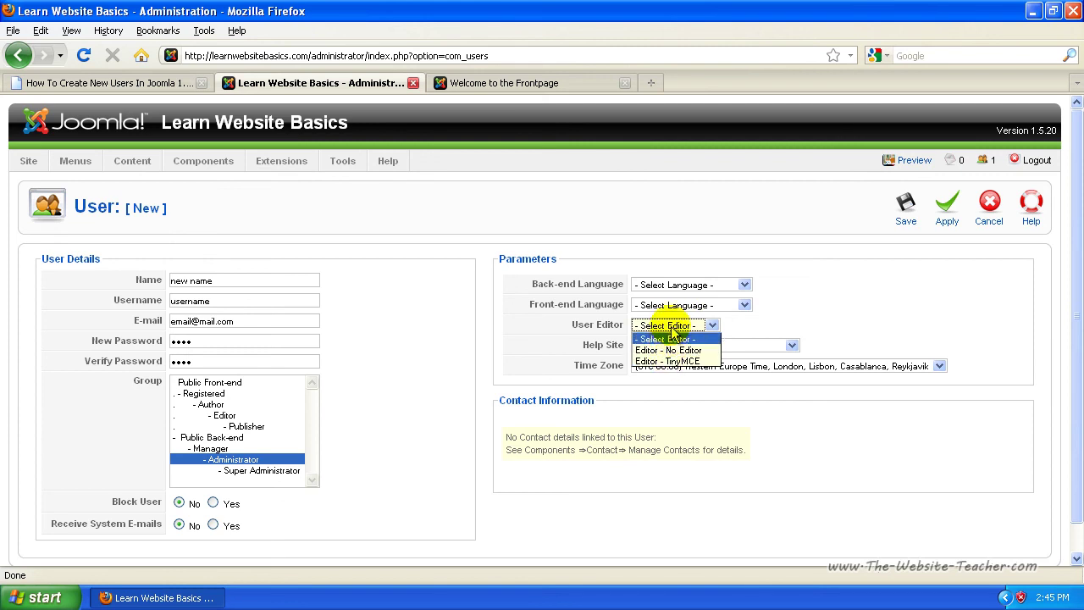
{"action": "left_click", "coordinate": [672, 331]}
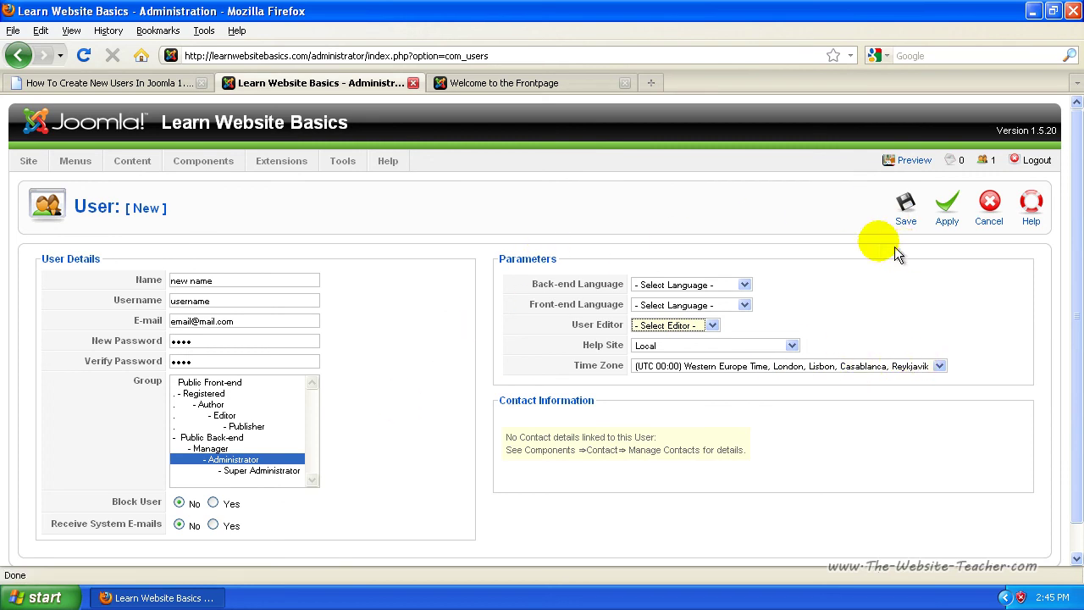
Save the user, then tick and untick the 'new name' row in the User Manager
{"action": "left_click", "coordinate": [904, 218]}
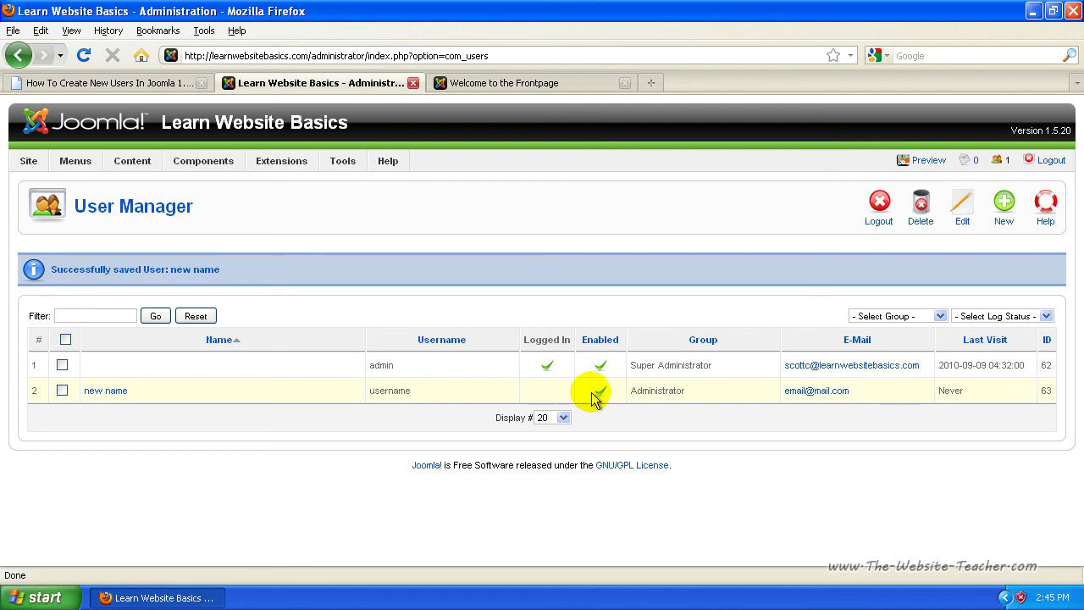
{"action": "left_click", "coordinate": [63, 393]}
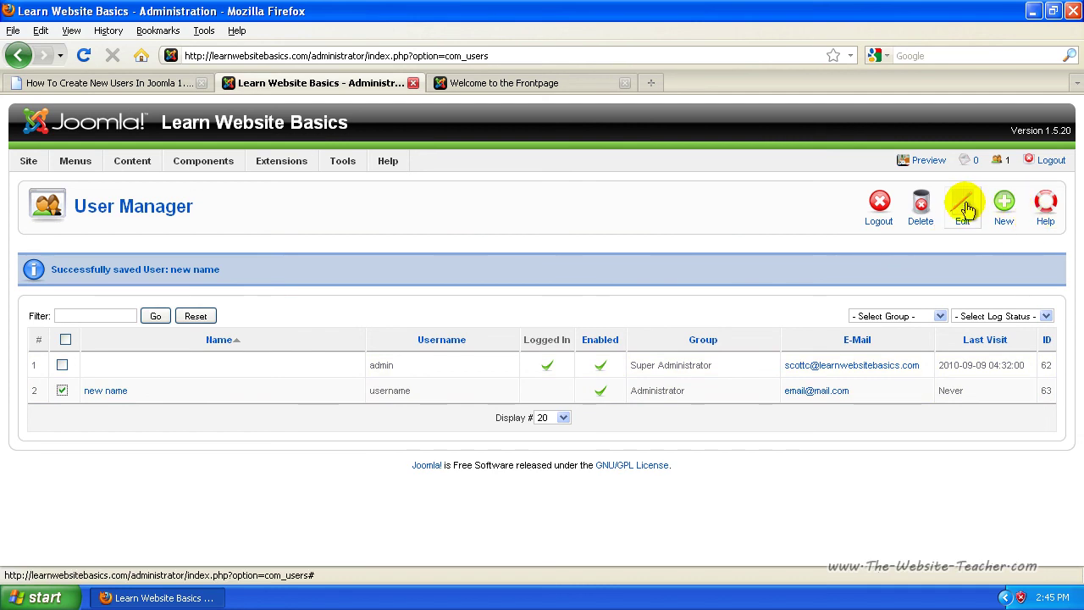
{"action": "left_click", "coordinate": [61, 390]}
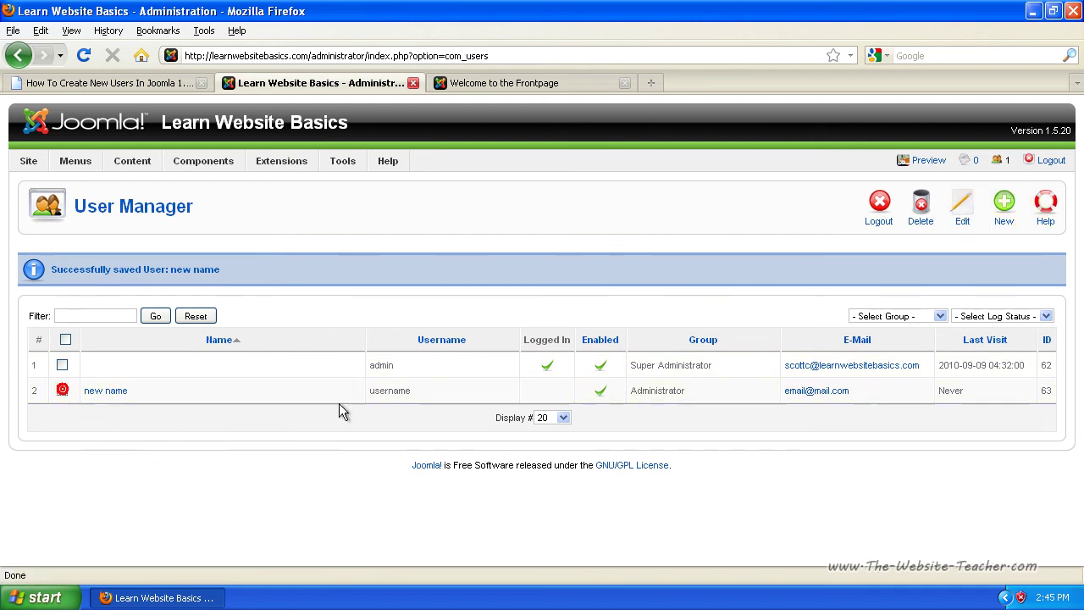